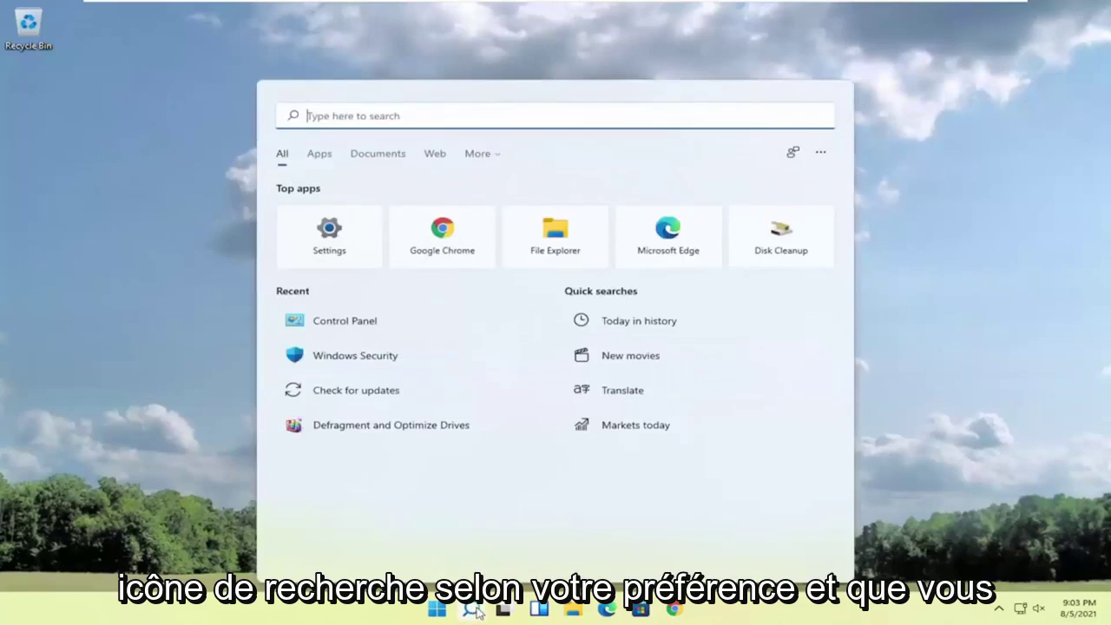
Step: Search Start for 'services' and launch the Services app
{"action": "type", "text": "services"}
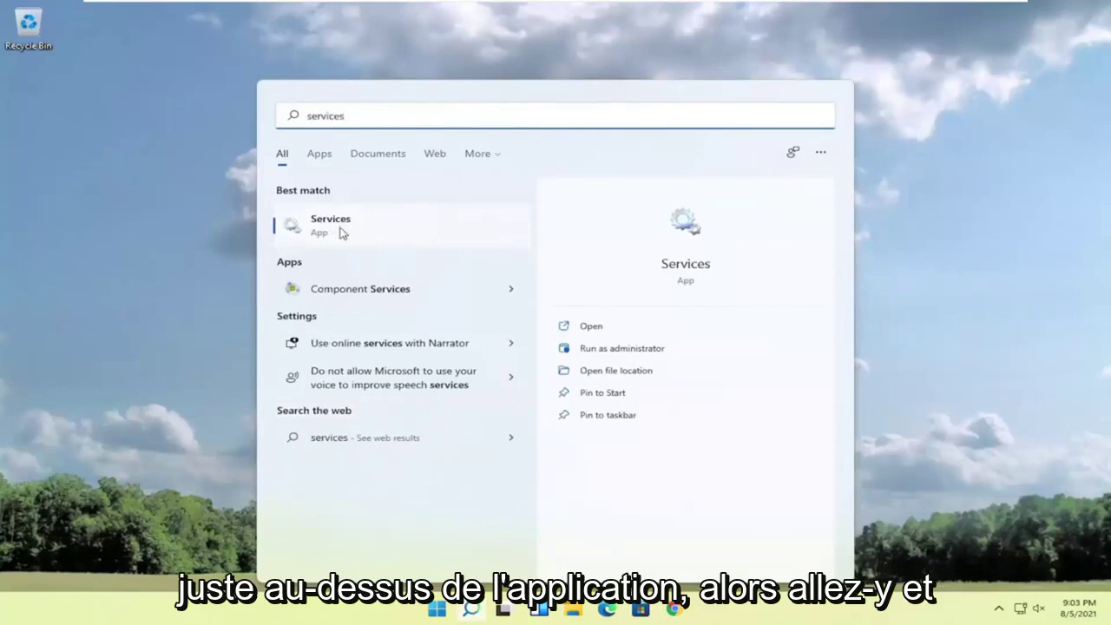
{"action": "left_click", "coordinate": [340, 229]}
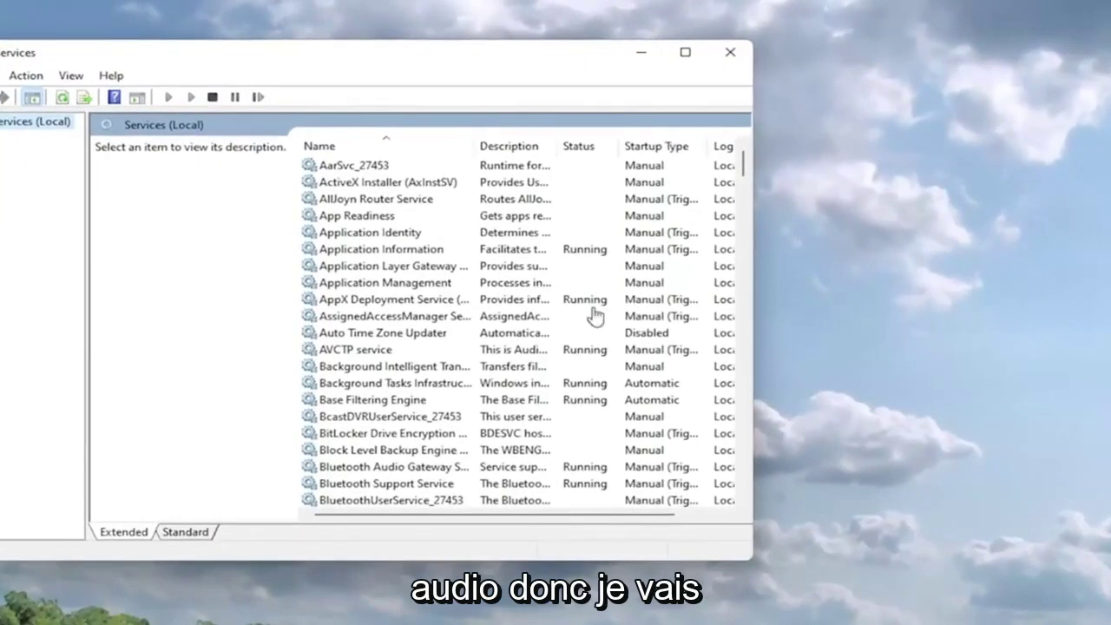
Step: Find the Windows Audio service in Services and open its properties
{"action": "left_click_drag", "start_coordinate": [575, 62], "coordinate": [767, 57]}
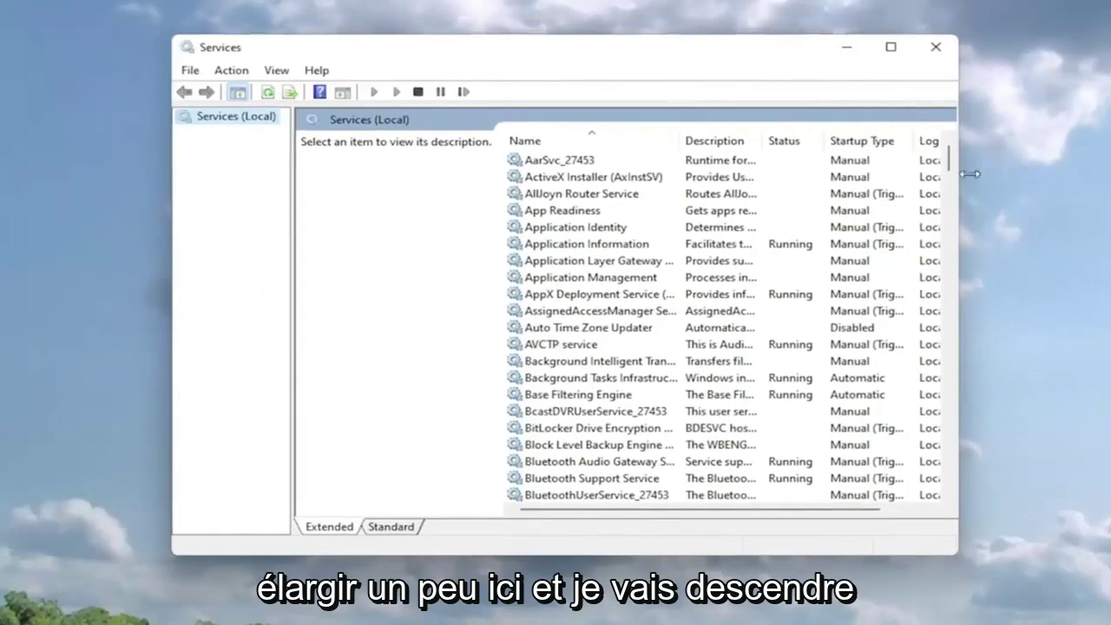
{"action": "mouse_move", "coordinate": [949, 158]}
{"action": "left_mouse_down"}
{"action": "mouse_move", "coordinate": [962, 425]}
{"action": "mouse_move", "coordinate": [952, 438]}
{"action": "left_mouse_up"}
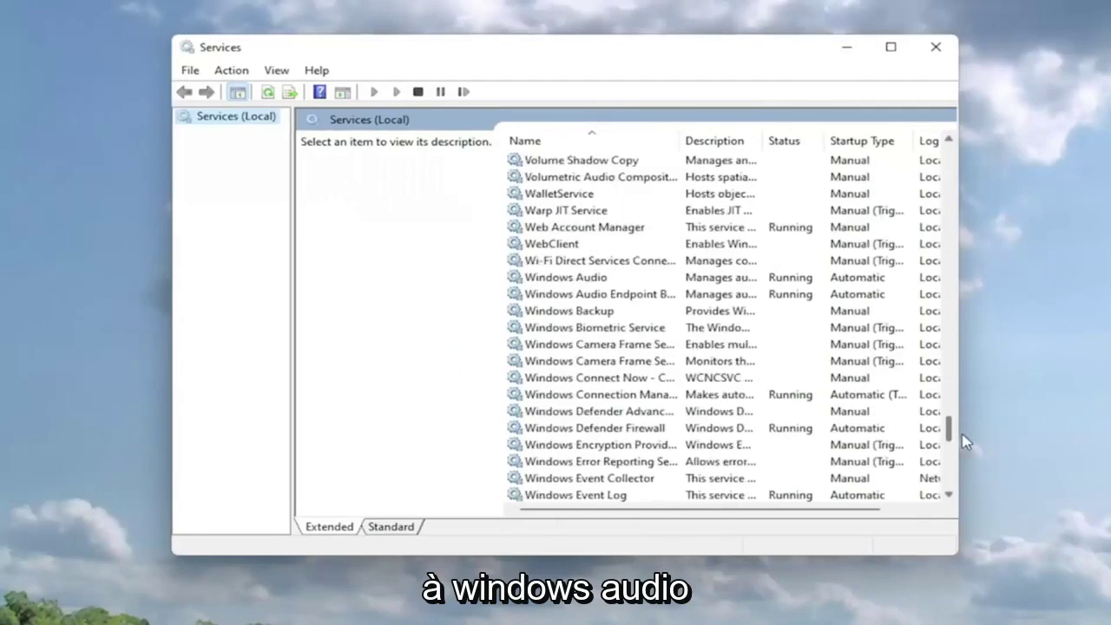
{"action": "scroll", "coordinate": [744, 391], "scroll_direction": "up", "scroll_amount": 3}
{"action": "scroll", "coordinate": [657, 367], "scroll_direction": "up", "scroll_amount": 4}
{"action": "scroll", "coordinate": [657, 370], "scroll_direction": "down", "scroll_amount": 7}
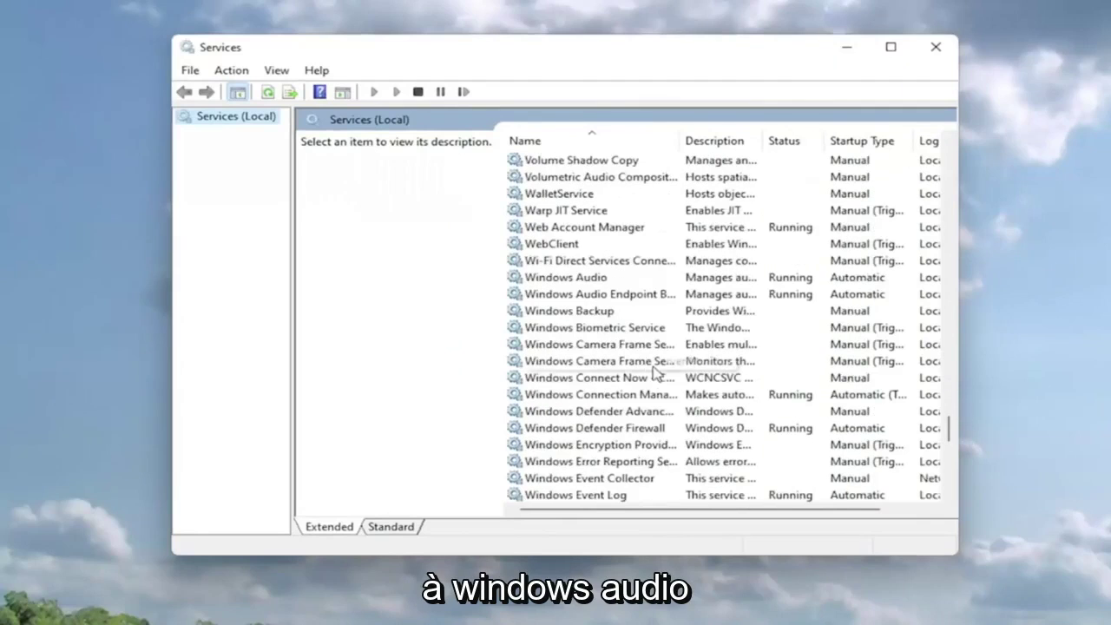
{"action": "left_click", "coordinate": [573, 295]}
{"action": "double_click", "coordinate": [573, 278]}
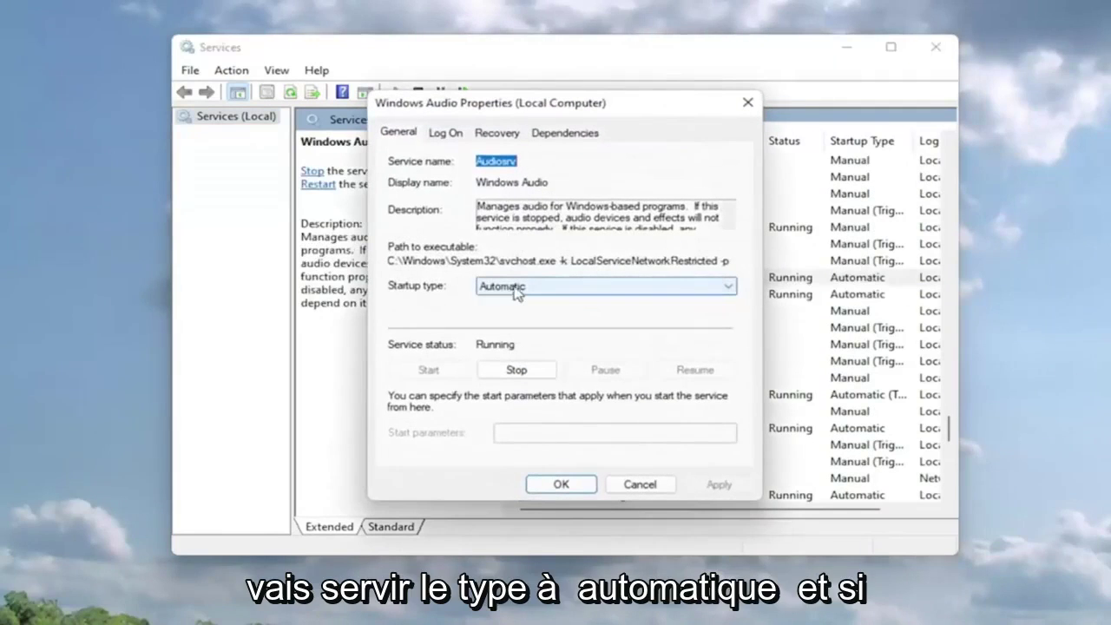
Step: Set Windows Audio's startup type to Automatic, apply, and close the dialog
{"action": "left_click", "coordinate": [516, 287]}
{"action": "left_click", "coordinate": [509, 316]}
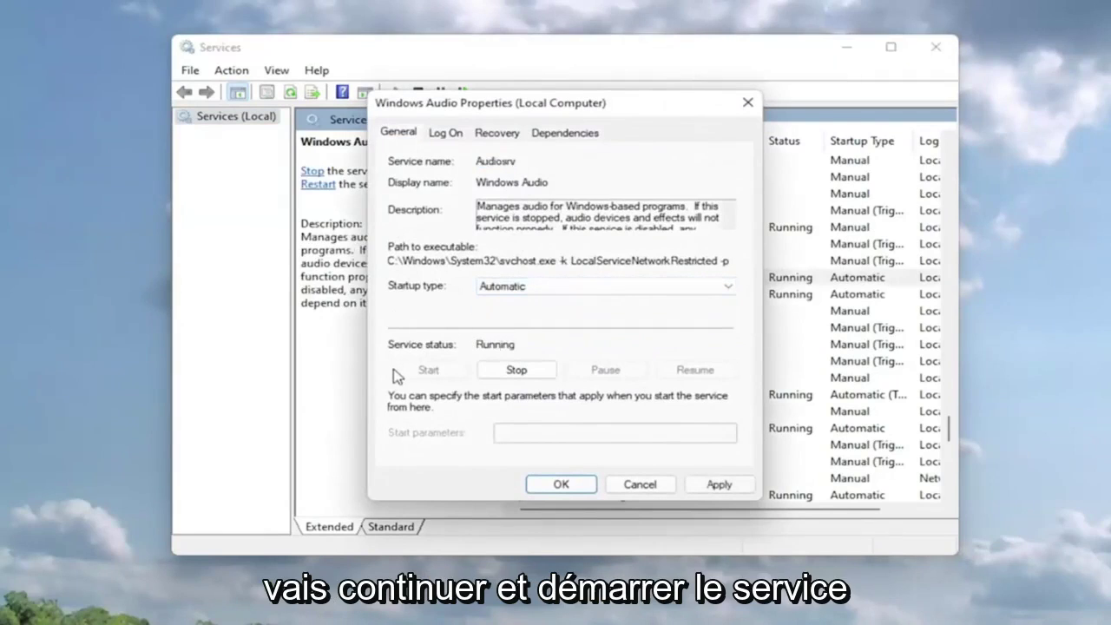
{"action": "left_click", "coordinate": [731, 488]}
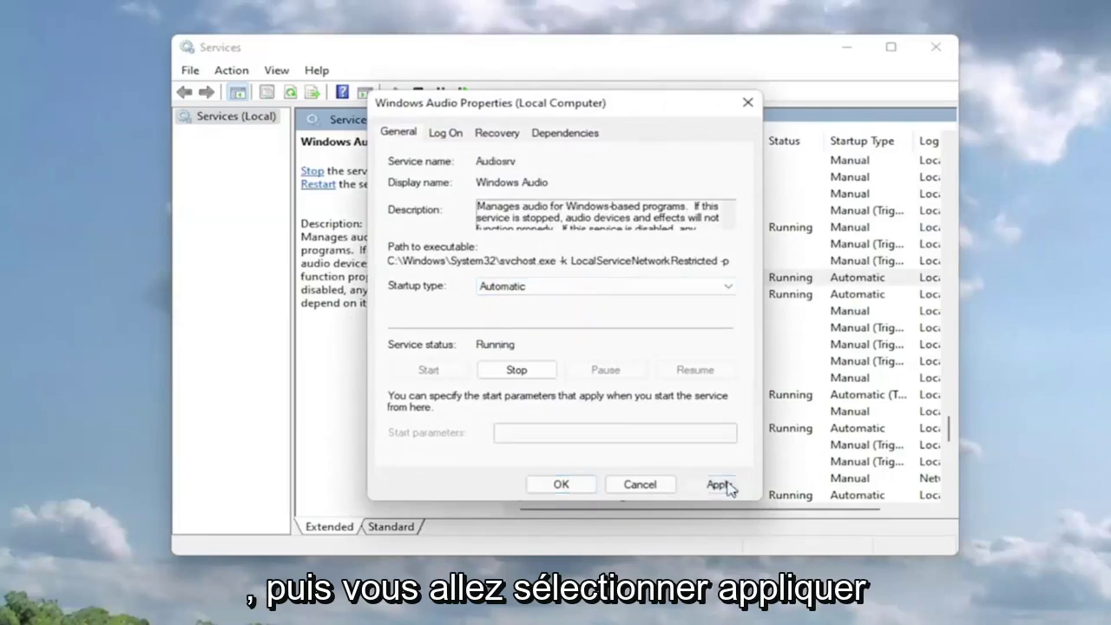
{"action": "left_click", "coordinate": [558, 486]}
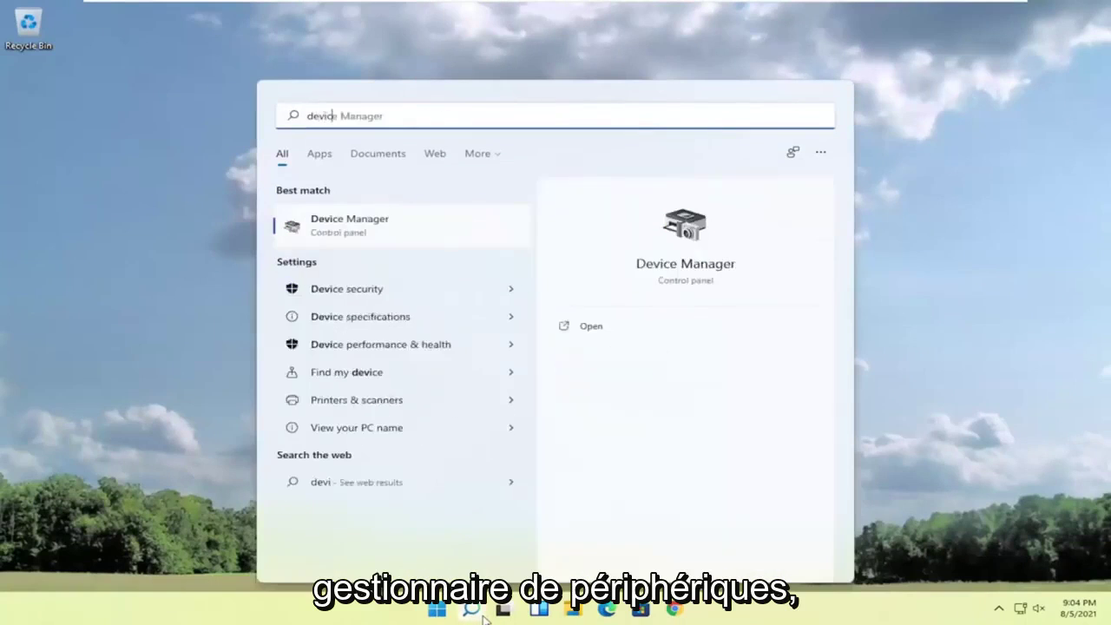
Step: Search Start for 'device manager' and launch Device Manager
{"action": "type", "text": "ce manager"}
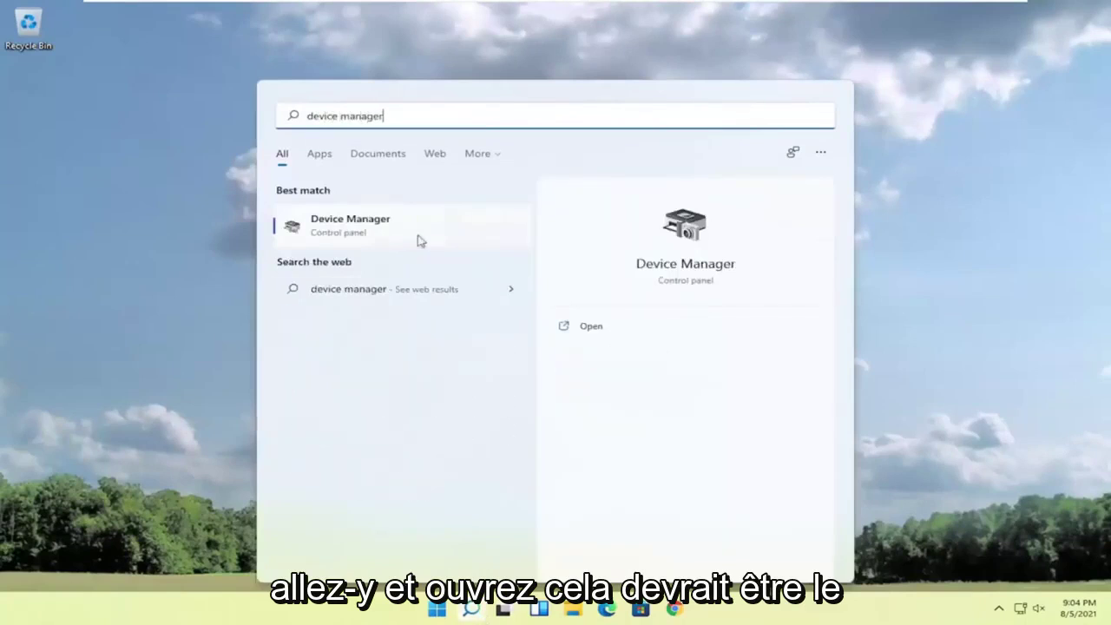
{"action": "left_click", "coordinate": [362, 235]}
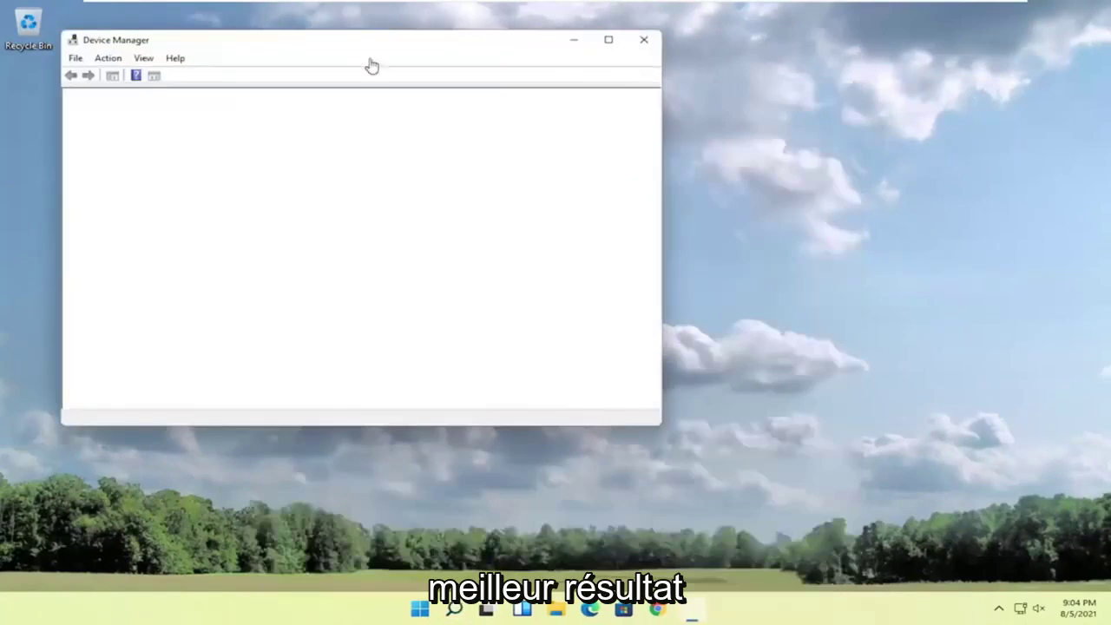
Step: Open the Speakers (High Definition Audio Device) properties and start Update Driver
{"action": "left_click_drag", "start_coordinate": [367, 44], "coordinate": [469, 66]}
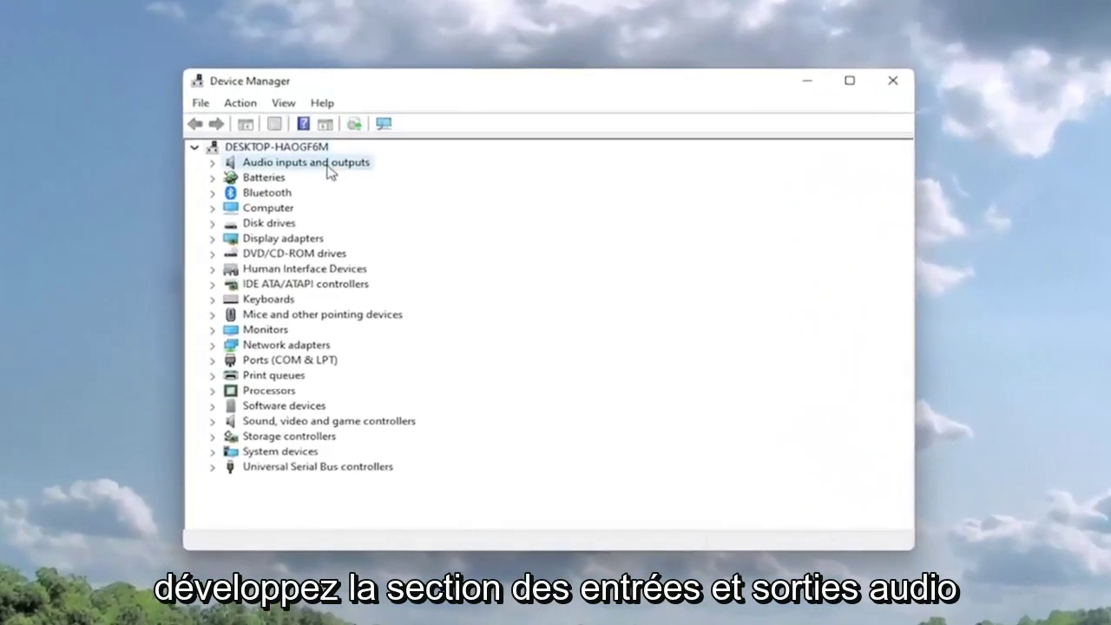
{"action": "double_click", "coordinate": [329, 167]}
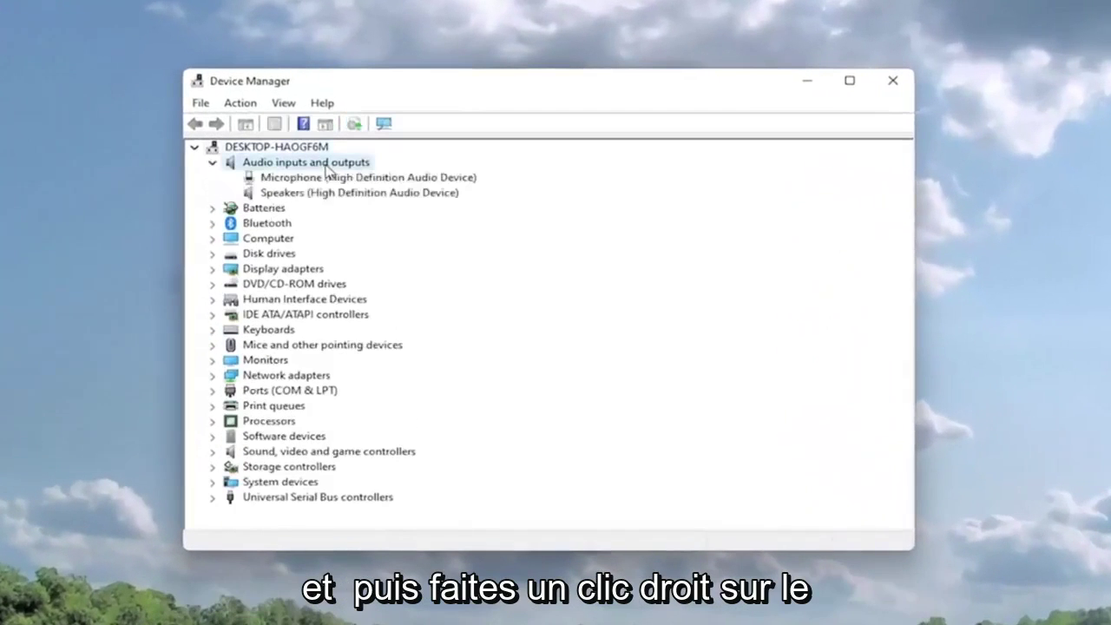
{"action": "left_click", "coordinate": [285, 196]}
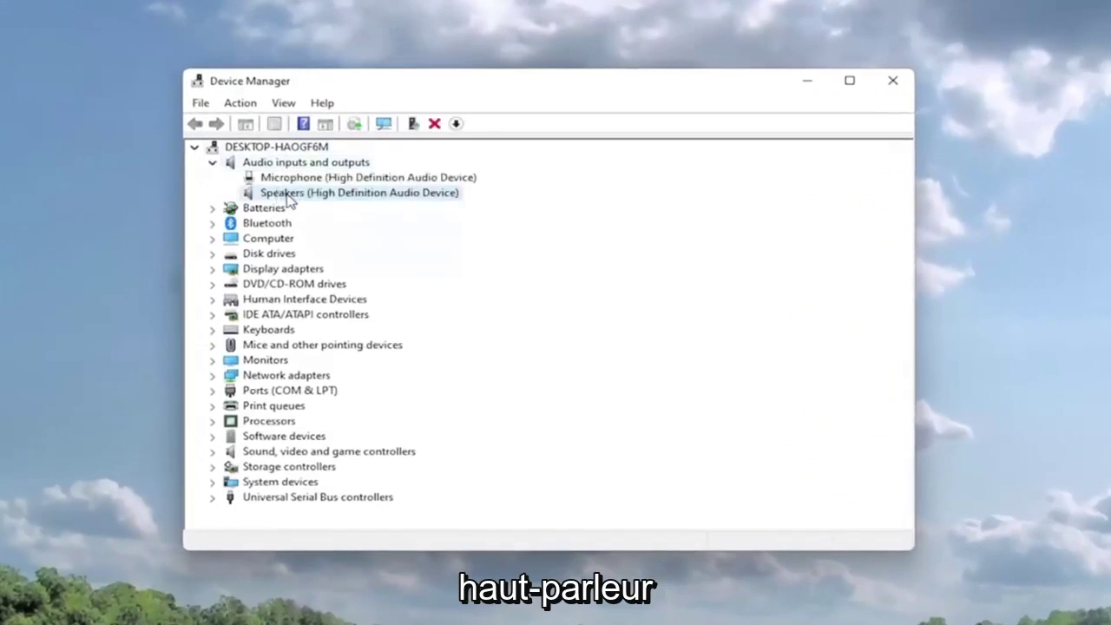
{"action": "right_click", "coordinate": [289, 199]}
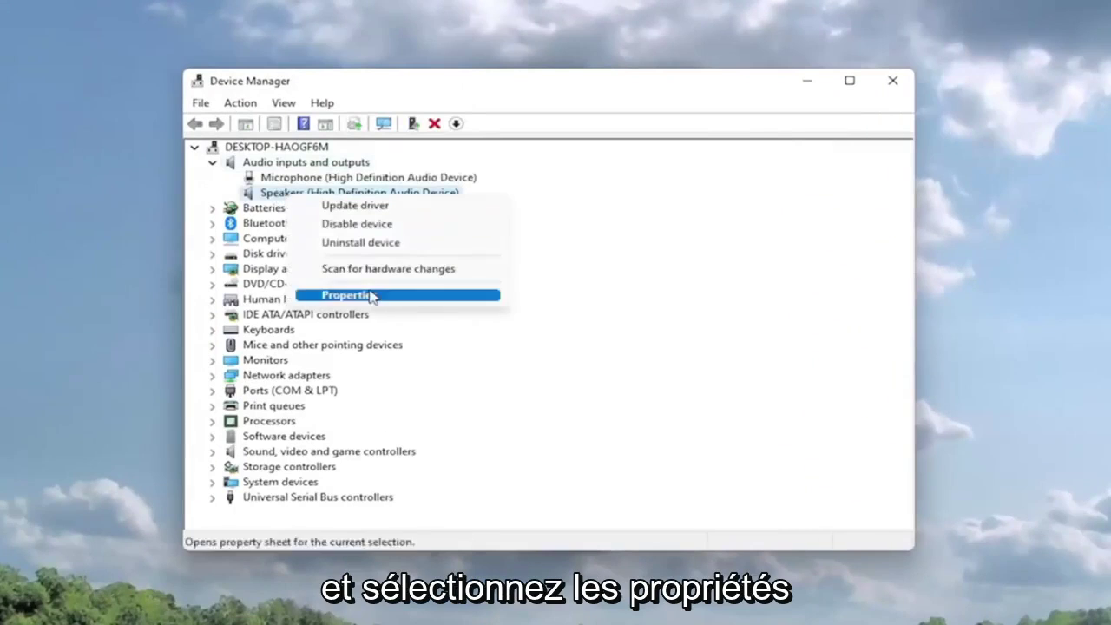
{"action": "left_click", "coordinate": [371, 296]}
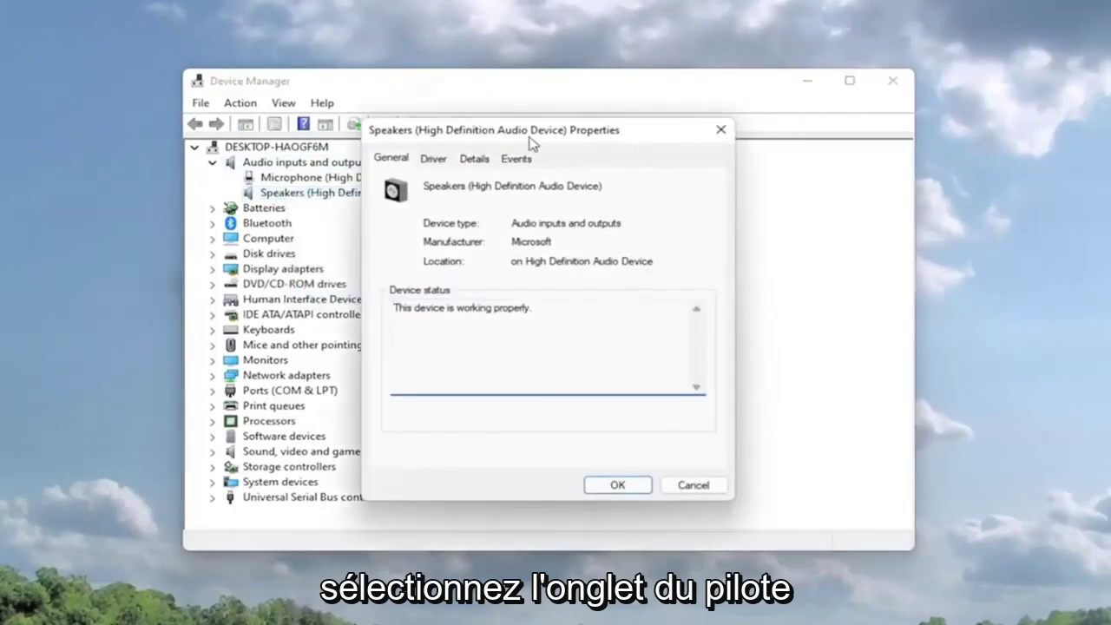
{"action": "left_click_drag", "start_coordinate": [531, 143], "coordinate": [534, 125]}
{"action": "left_click", "coordinate": [437, 141]}
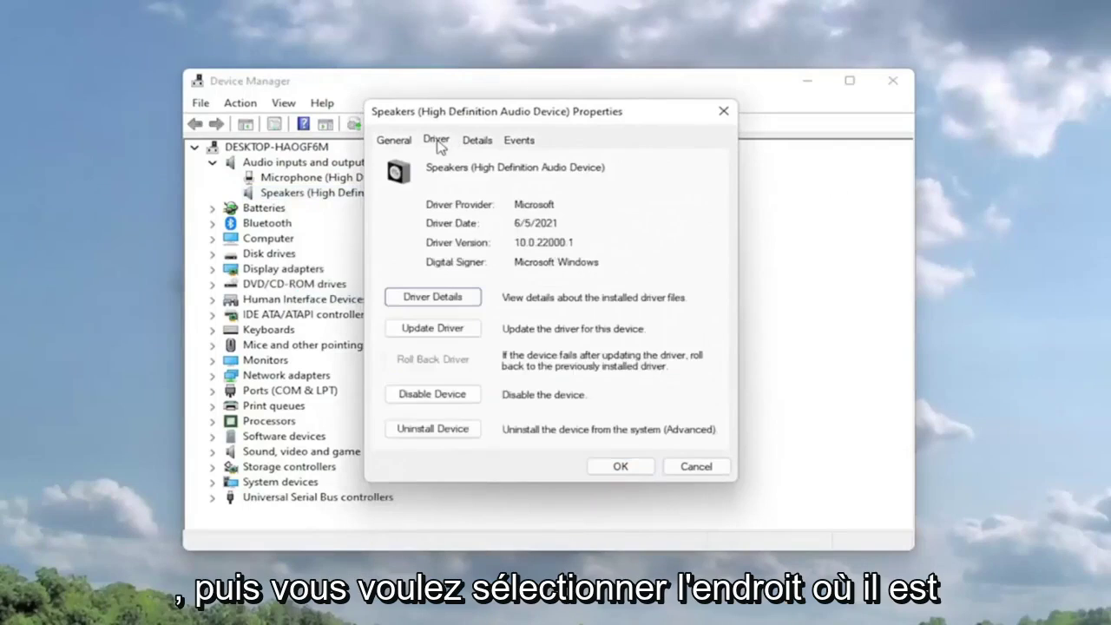
{"action": "left_click", "coordinate": [421, 331]}
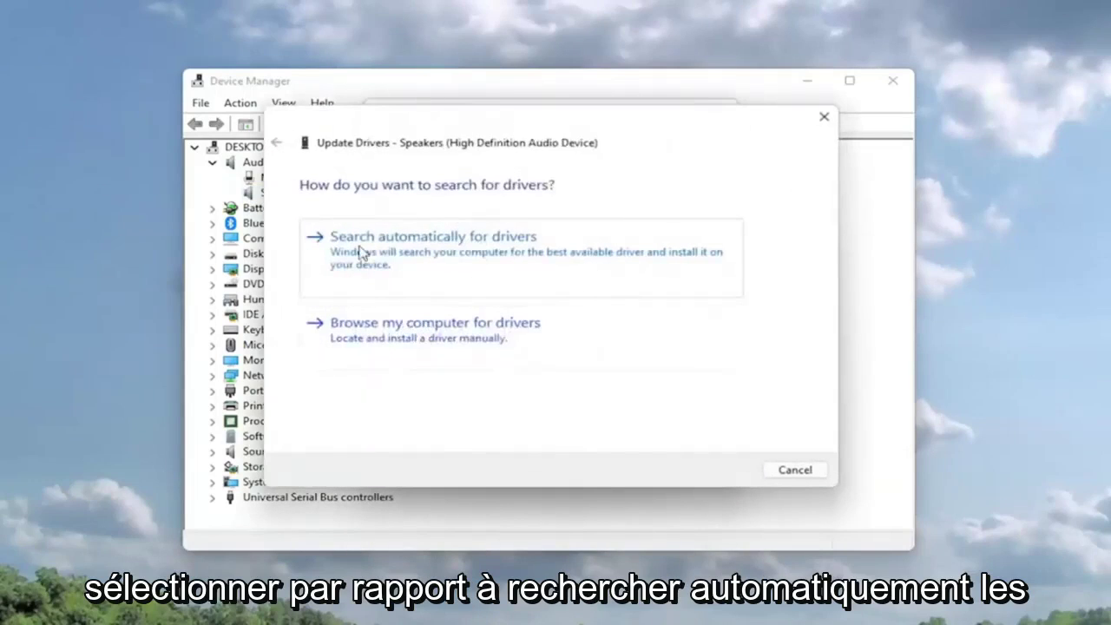
Step: Try automatic driver search, then browse this computer and pick from available drivers
{"action": "left_click", "coordinate": [502, 263]}
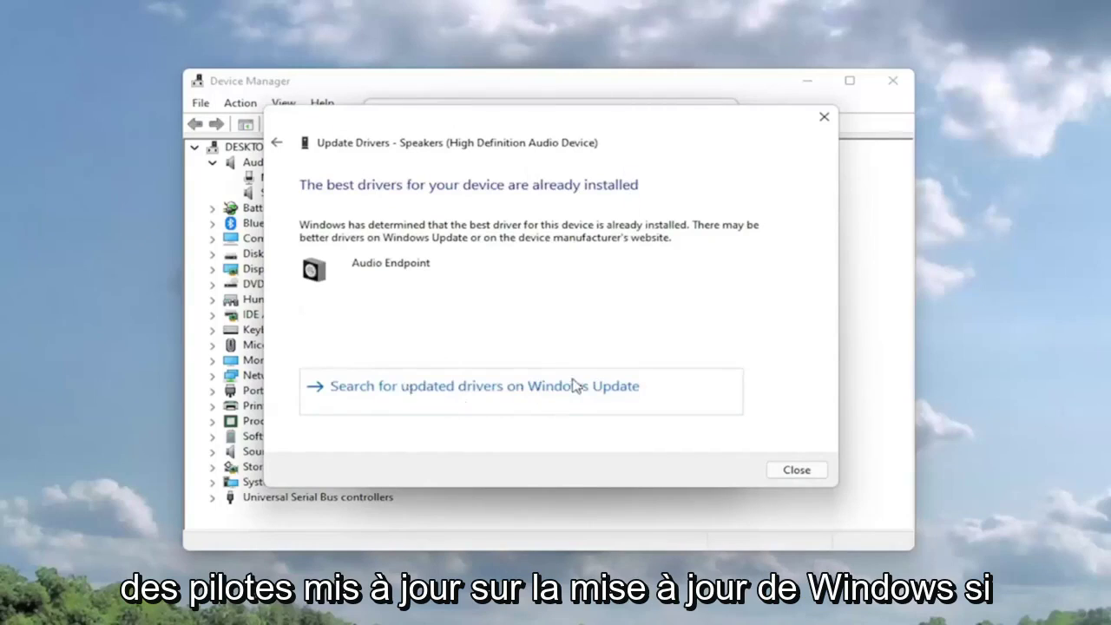
{"action": "left_click", "coordinate": [277, 143]}
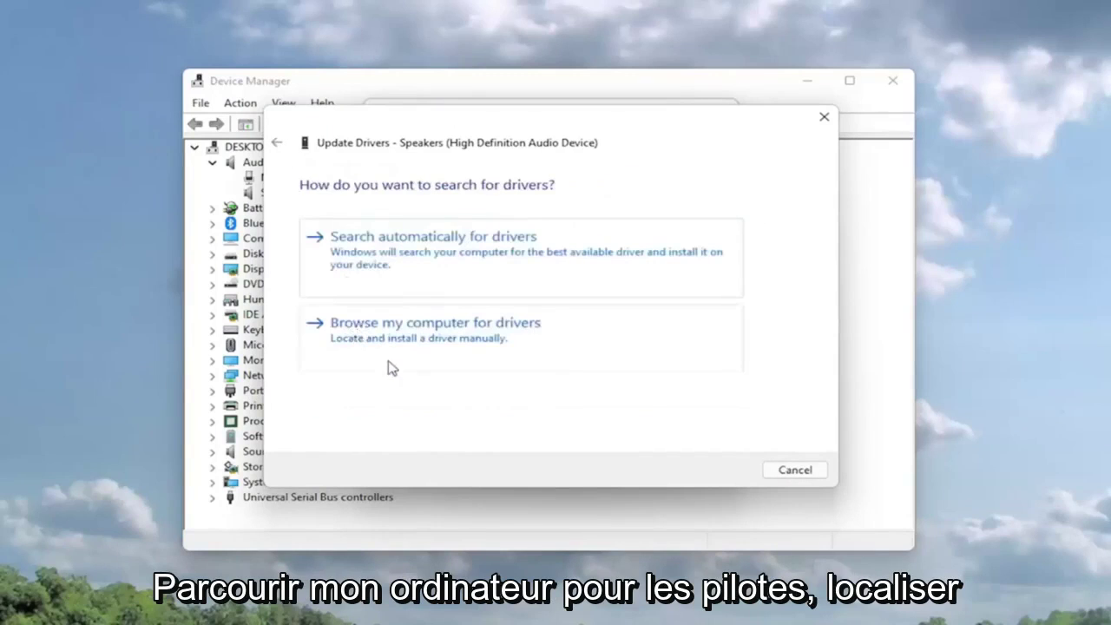
{"action": "left_click", "coordinate": [533, 345]}
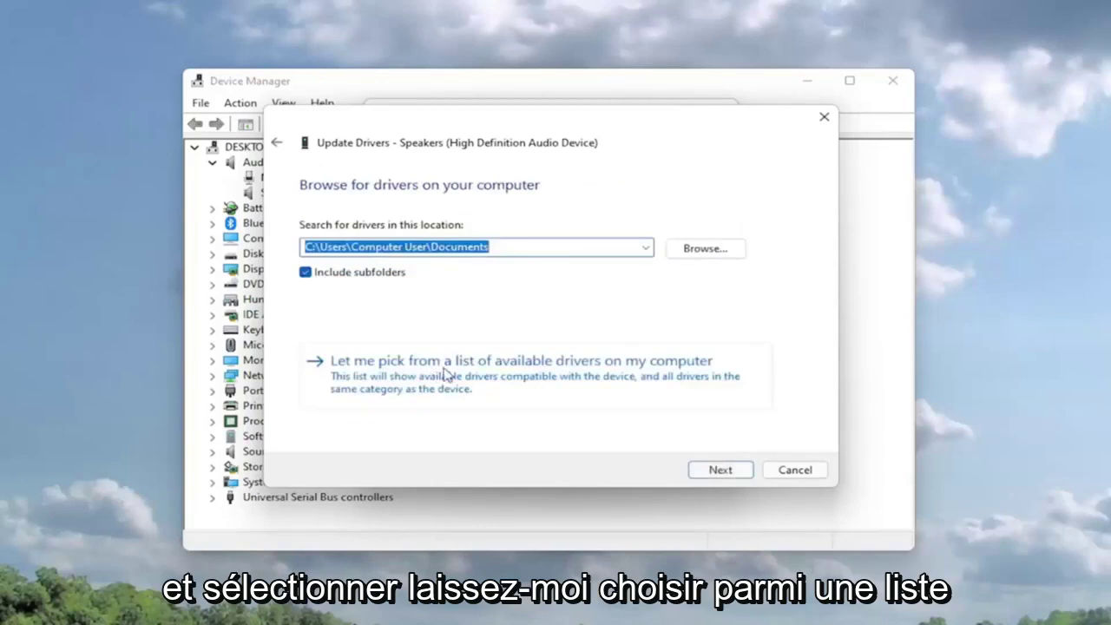
{"action": "left_click", "coordinate": [538, 354]}
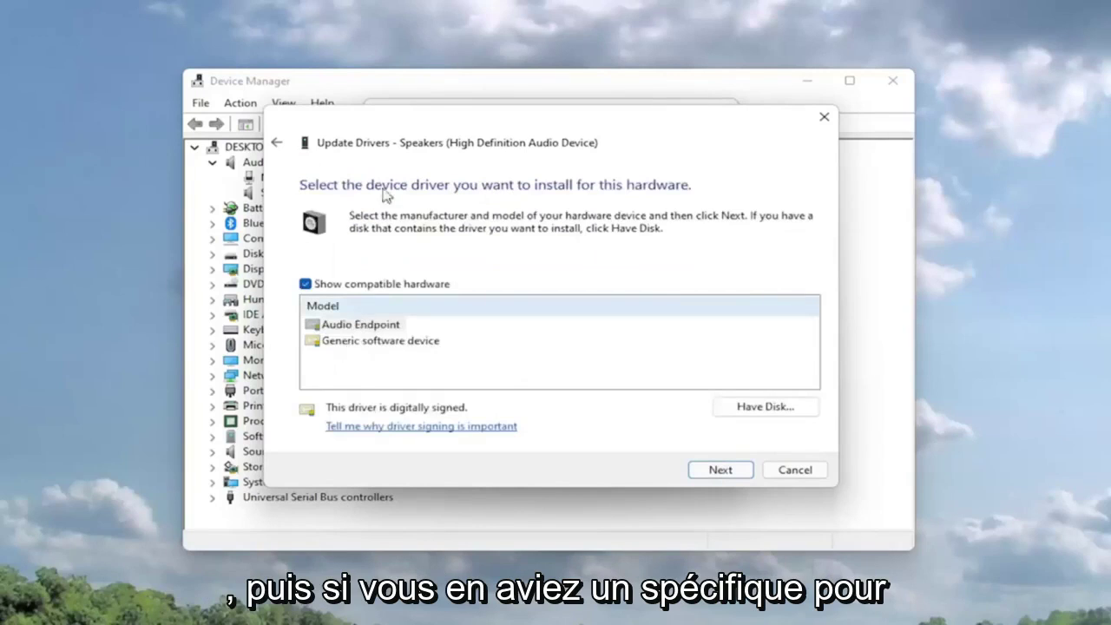
Step: Install the Audio Endpoint driver for the speakers and close the wizard
{"action": "left_click", "coordinate": [361, 328]}
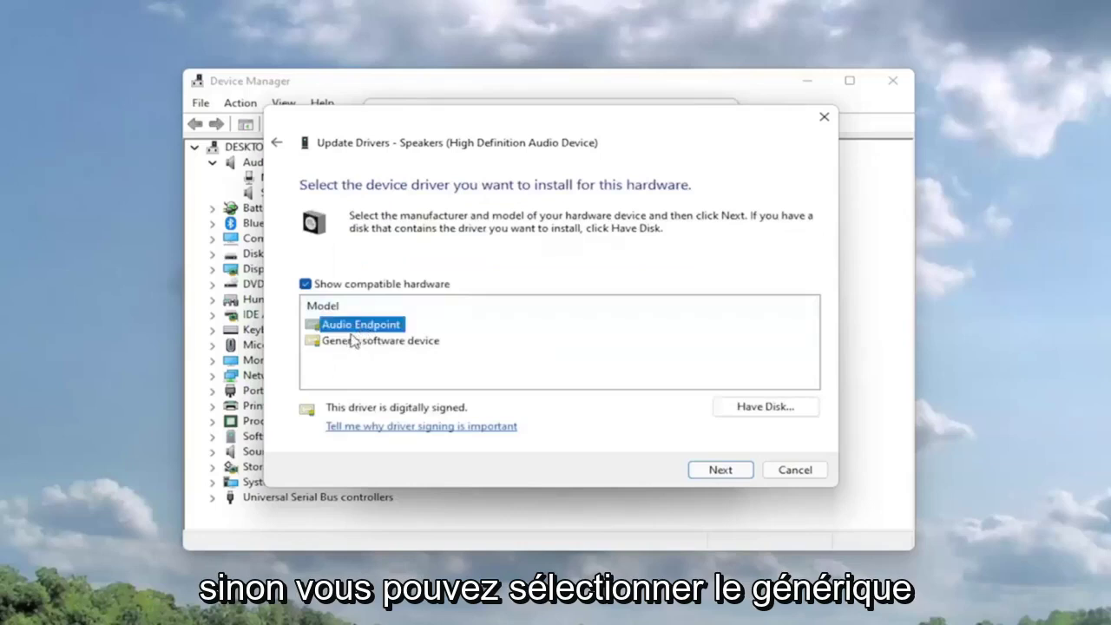
{"action": "left_click", "coordinate": [353, 340]}
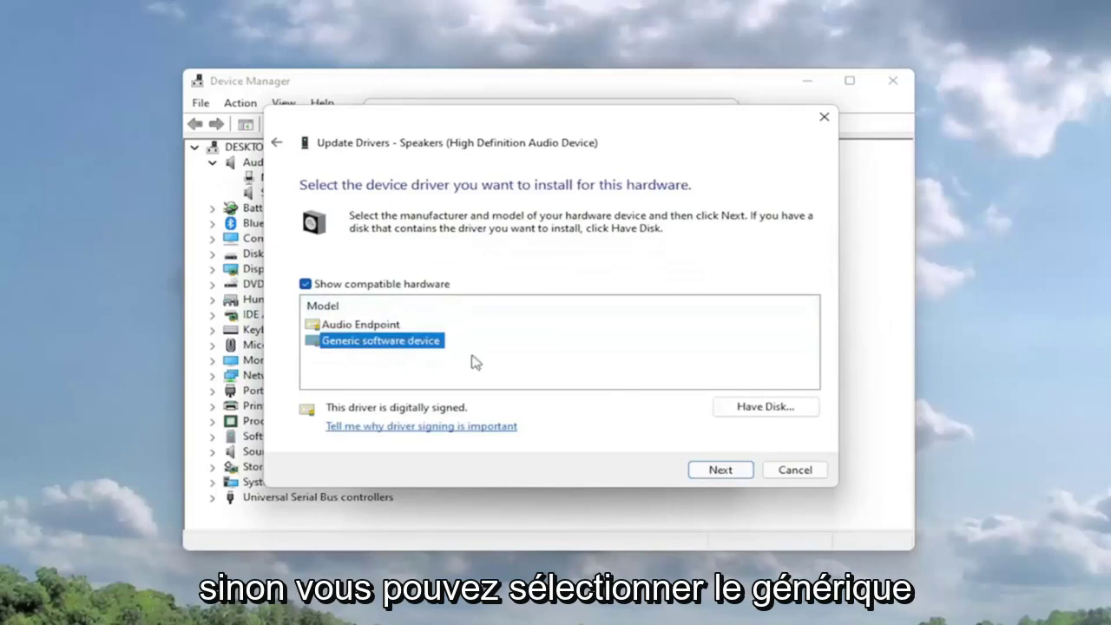
{"action": "left_click", "coordinate": [372, 325]}
{"action": "left_click", "coordinate": [720, 469]}
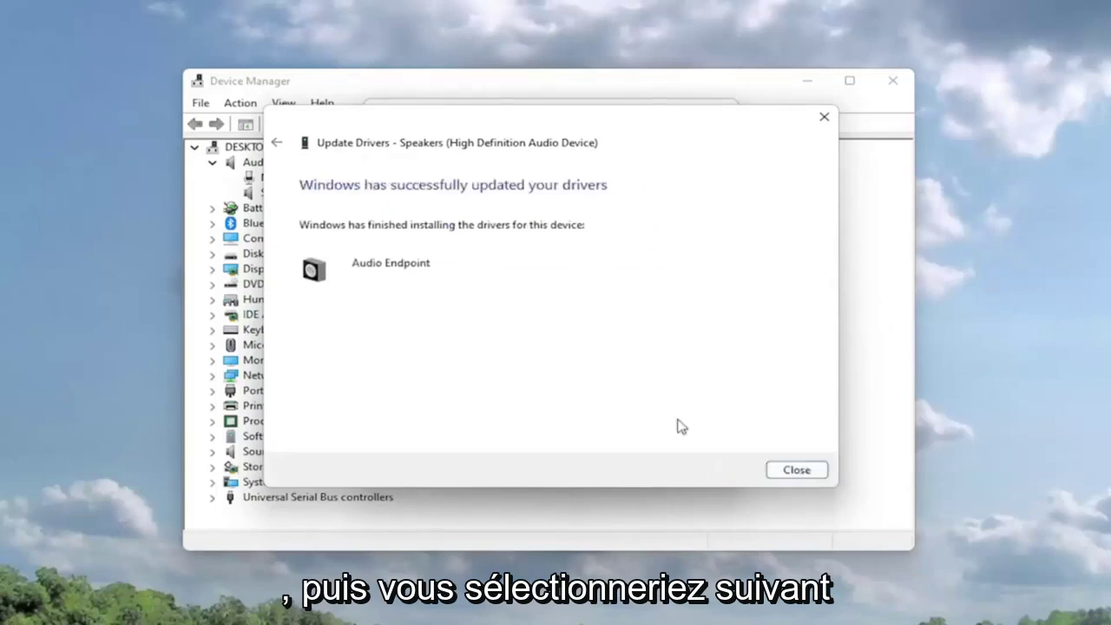
{"action": "left_click", "coordinate": [797, 472]}
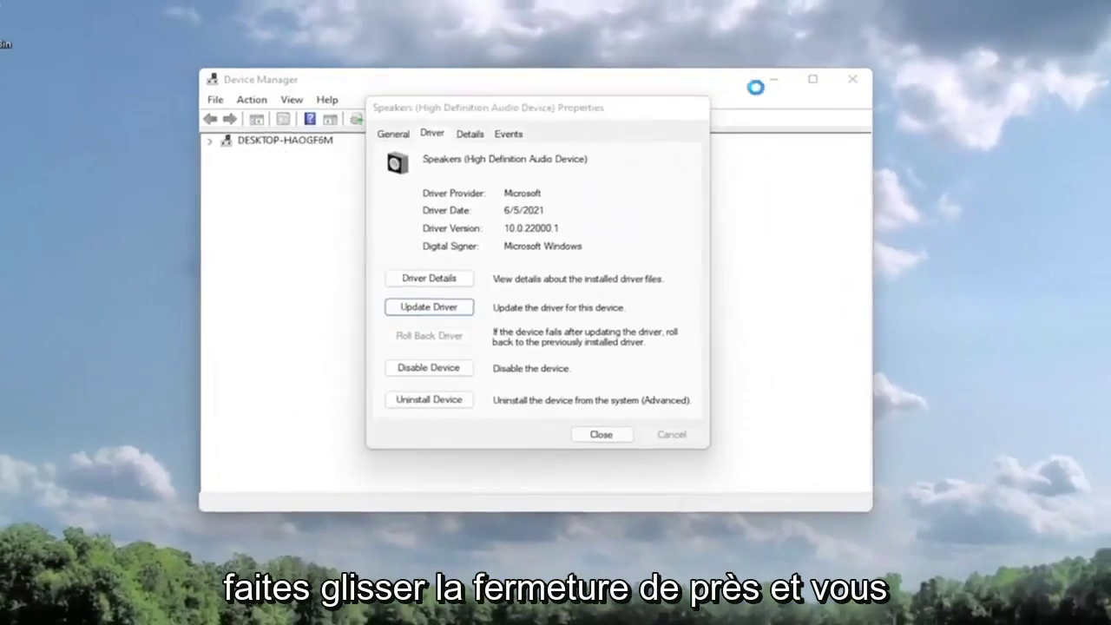